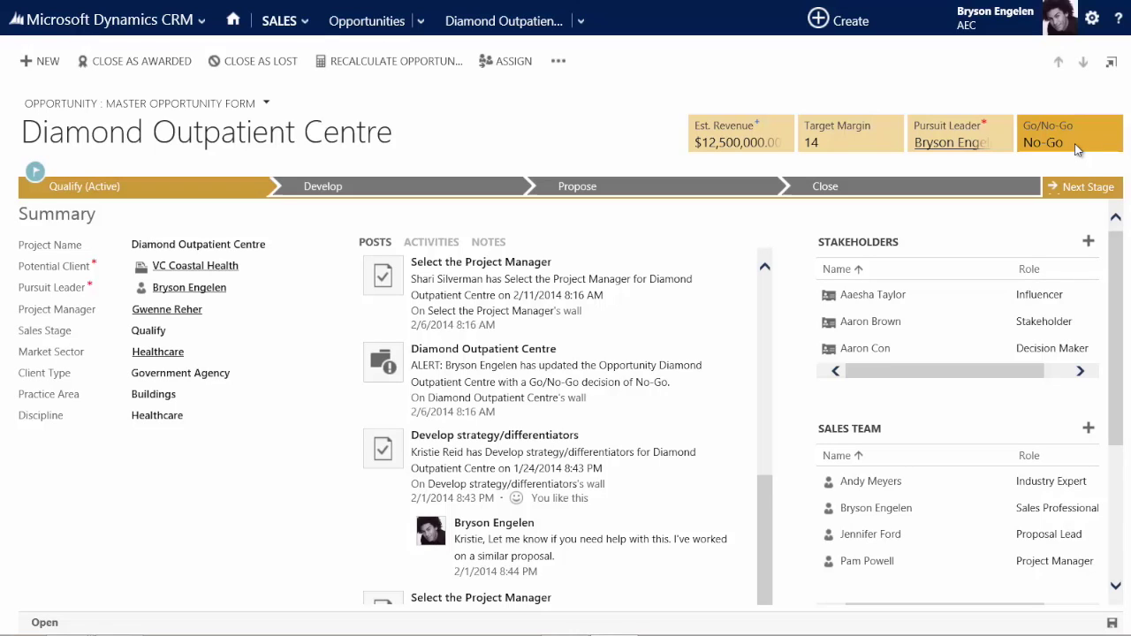
- Set the opportunity's Go/No-Go decision to Go and review the form sections down to Departments/Companies
click(1071, 143)
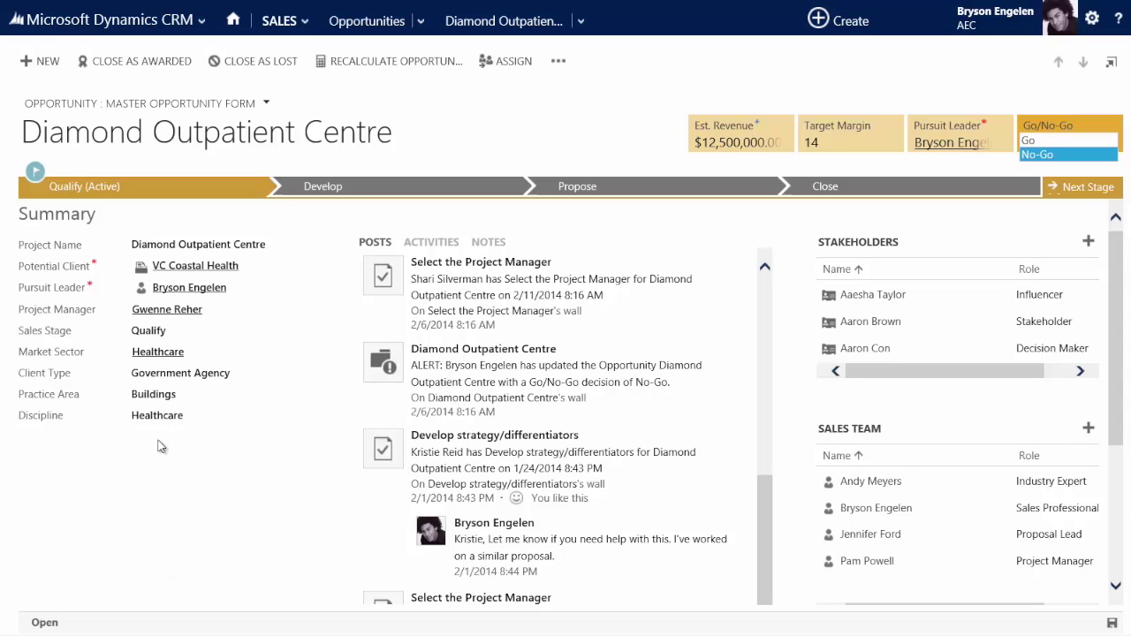
click(1025, 142)
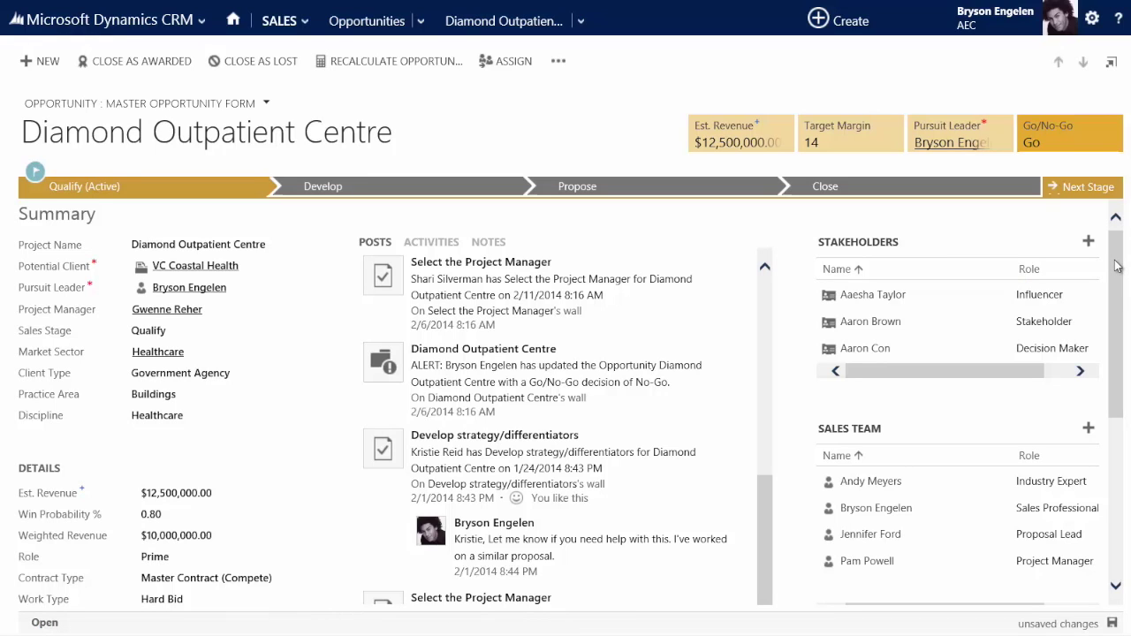
drag(1116, 267, 1103, 457)
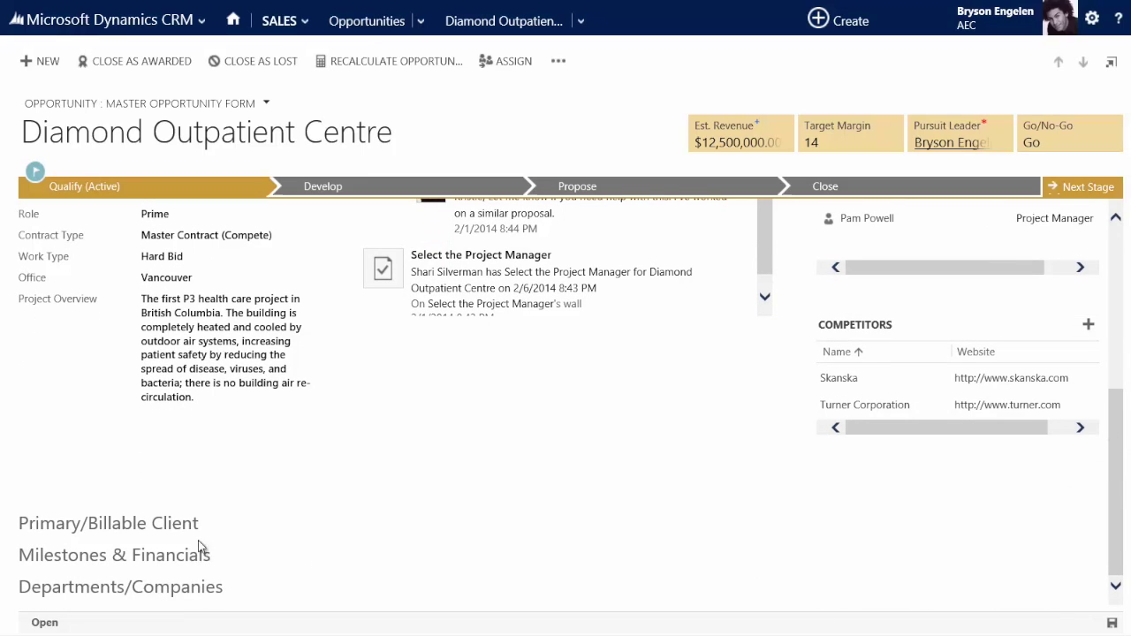
- Change the opportunity's Go/No-Go decision to No-Go and check which sections remain on the form
click(1061, 145)
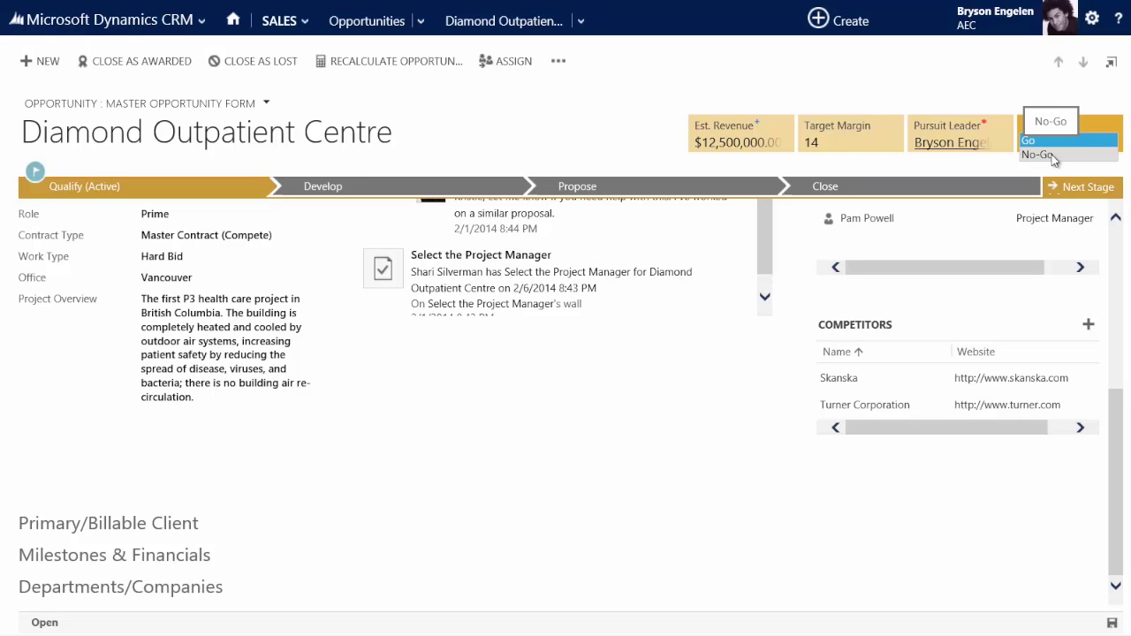
click(1043, 156)
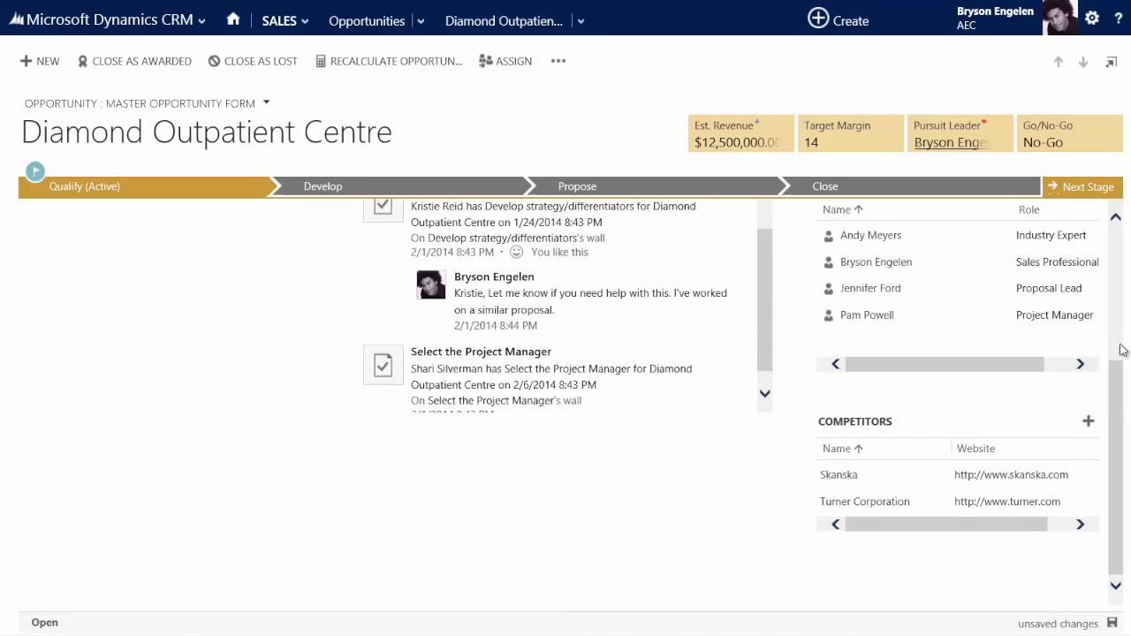
drag(1118, 400, 1111, 207)
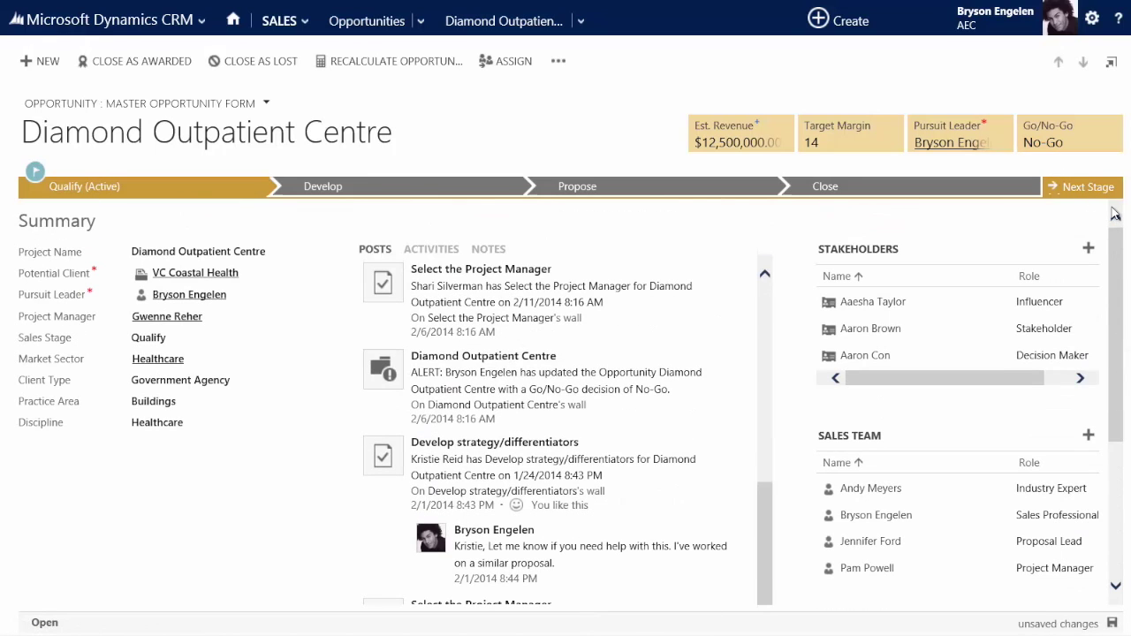
- Set the Go/No-Go decision back to Go and review the opportunity's Details section
click(1076, 151)
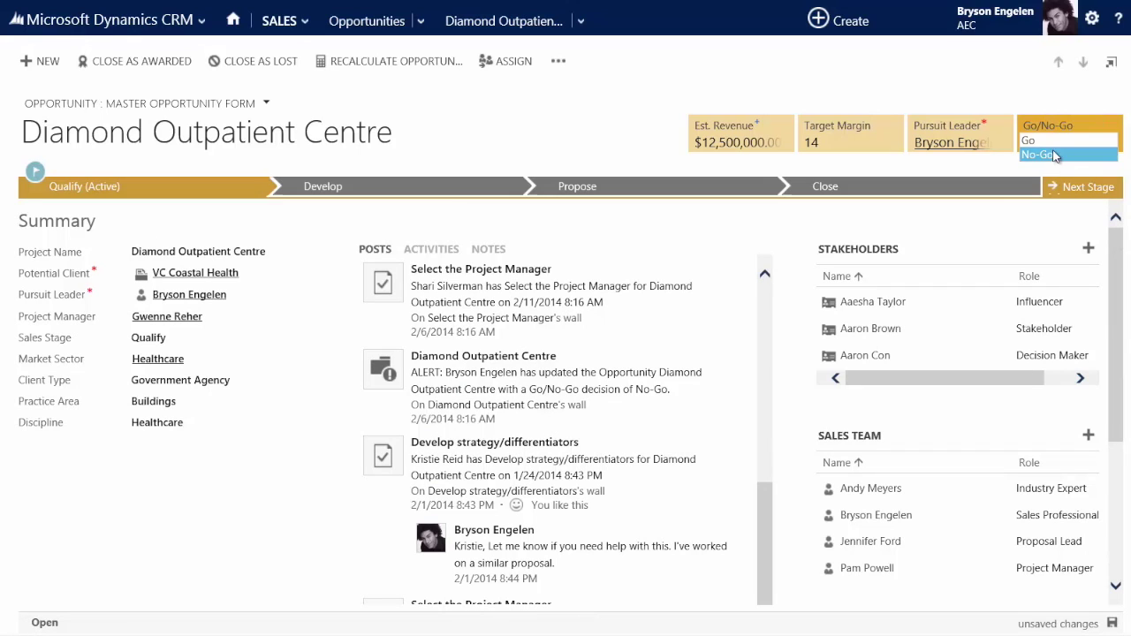
click(1059, 139)
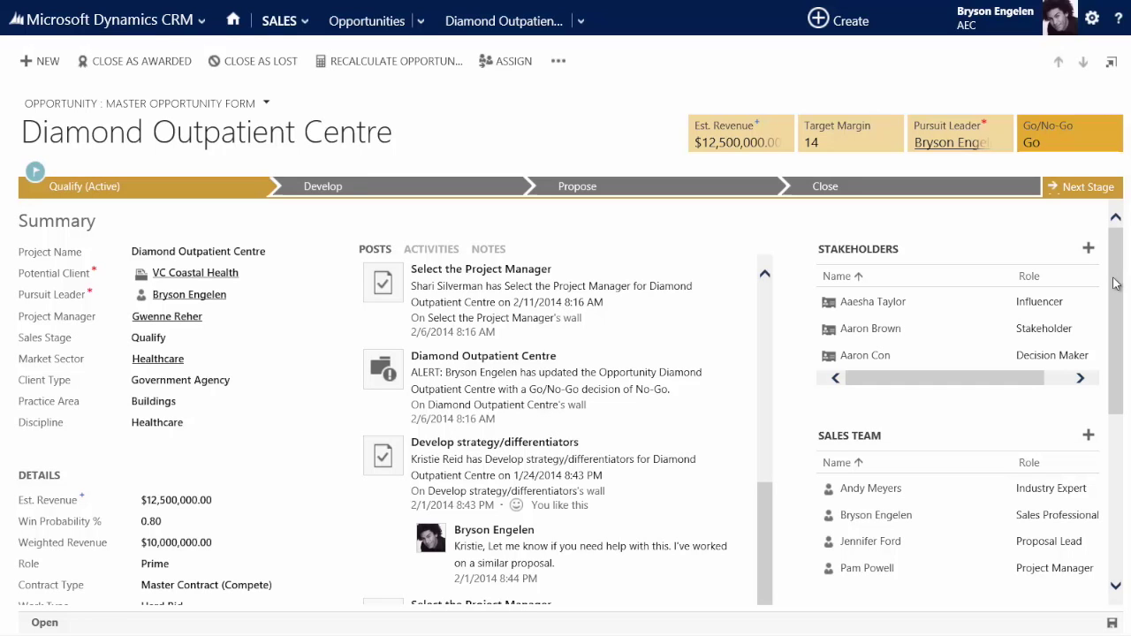
drag(1116, 283, 1117, 398)
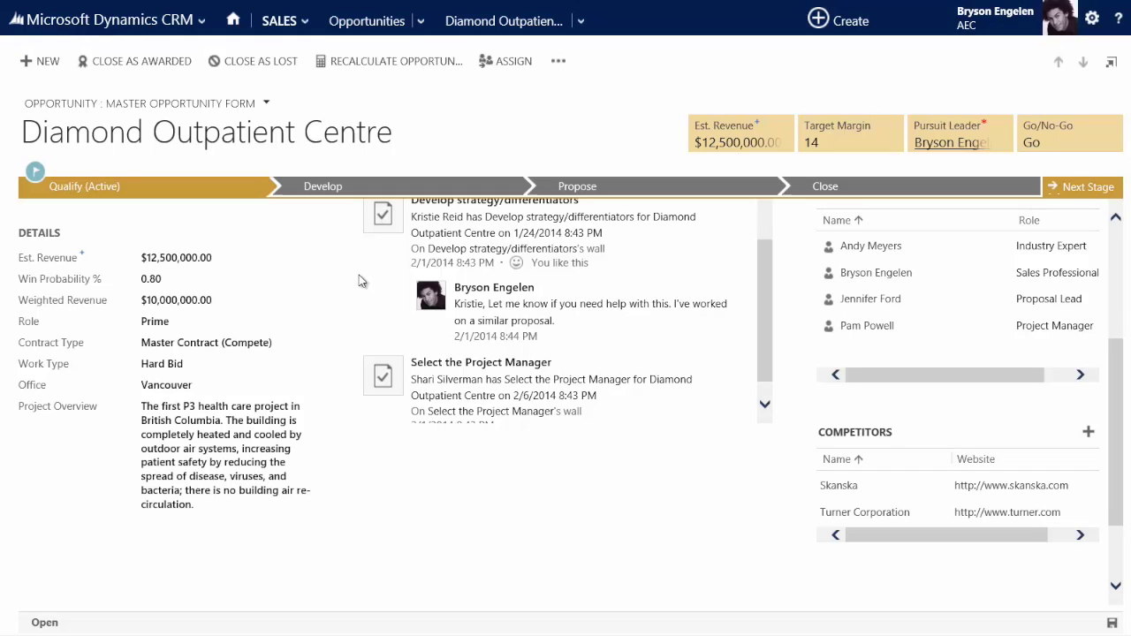
- Try to set the opportunity's Win Probability % to 9
click(182, 280)
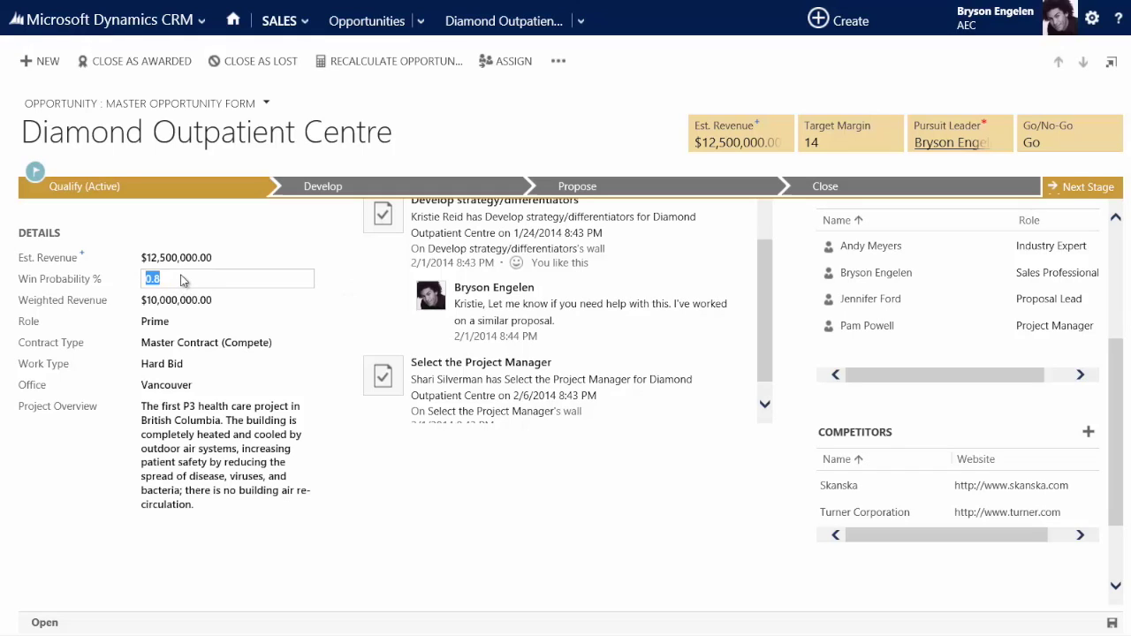
key(BackSpace)
text(9)
key(Tab)
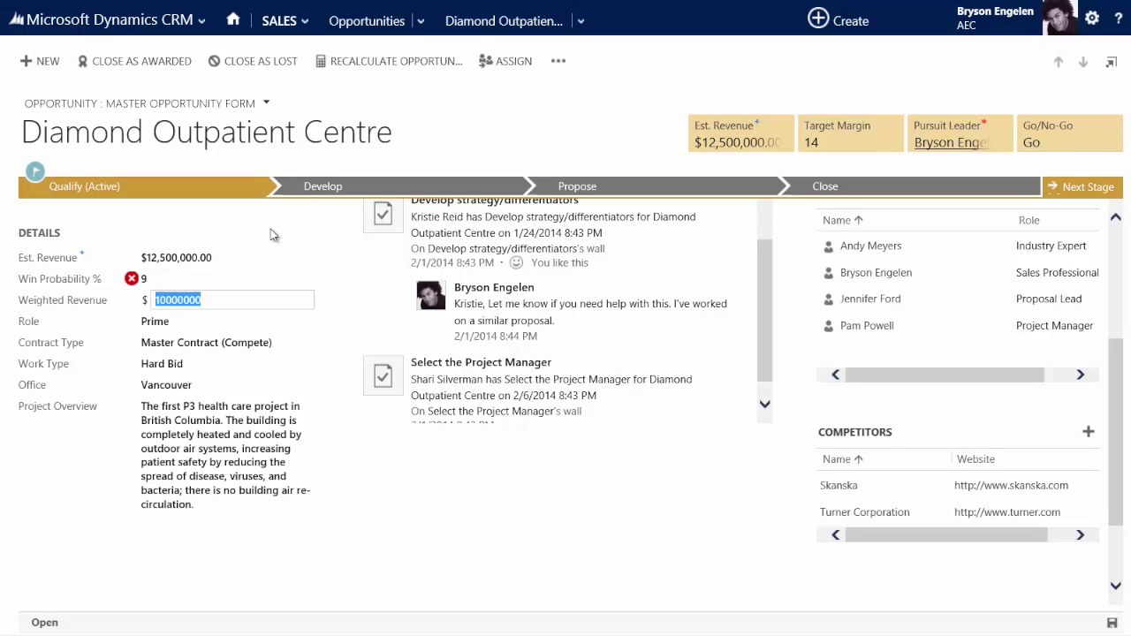
- Set the Win Probability % to 0.9 in the Details section and save the opportunity
click(203, 279)
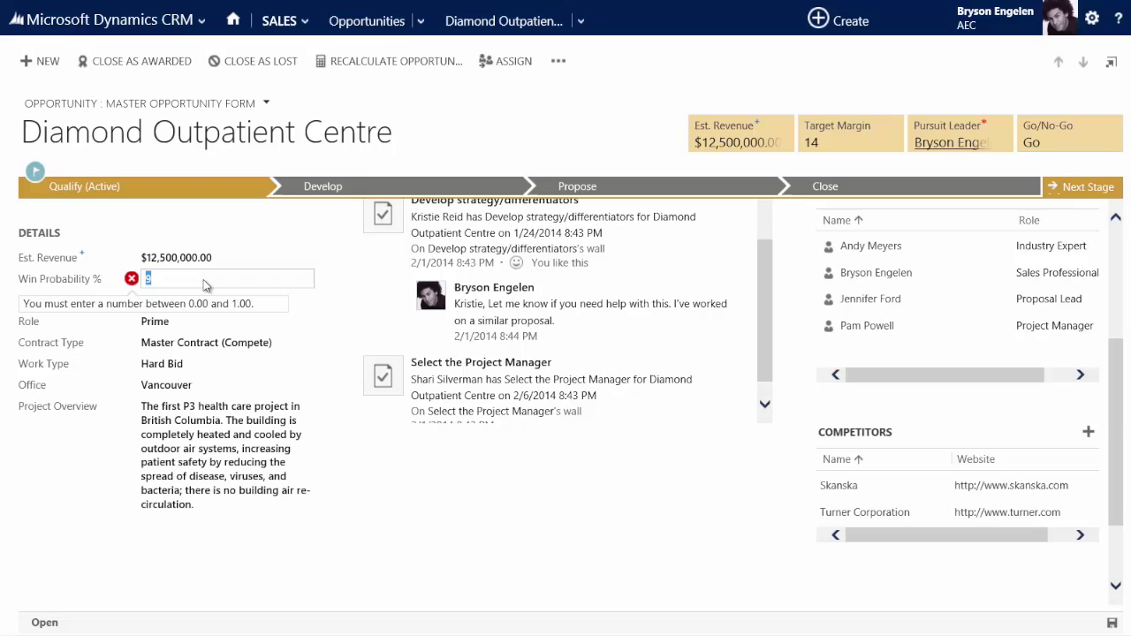
text(0.9)
key(Tab)
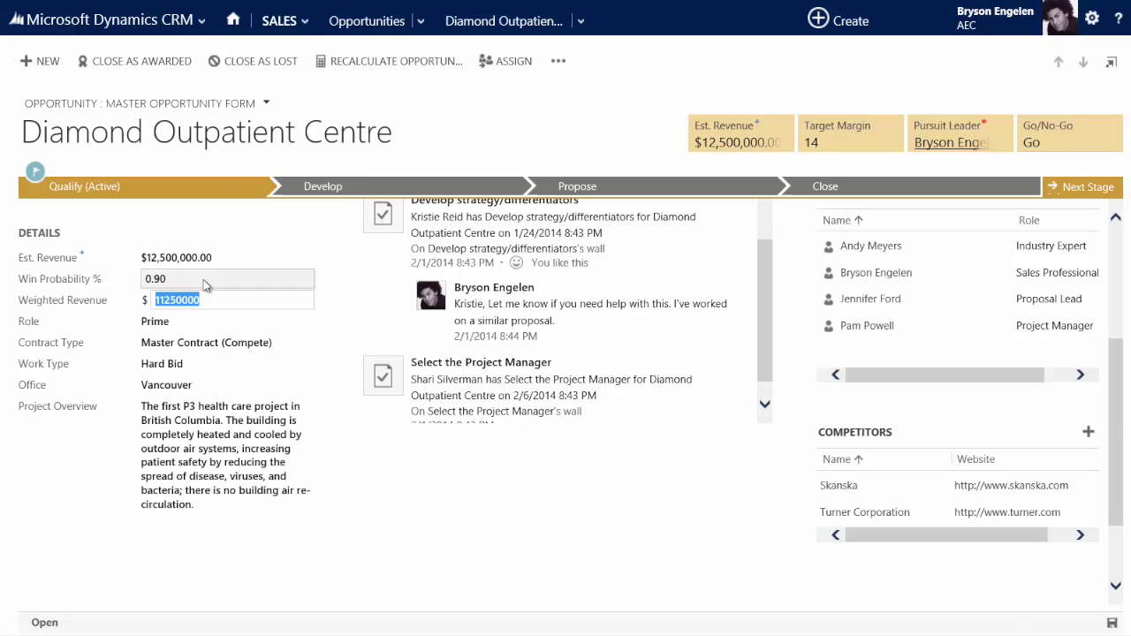
click(195, 227)
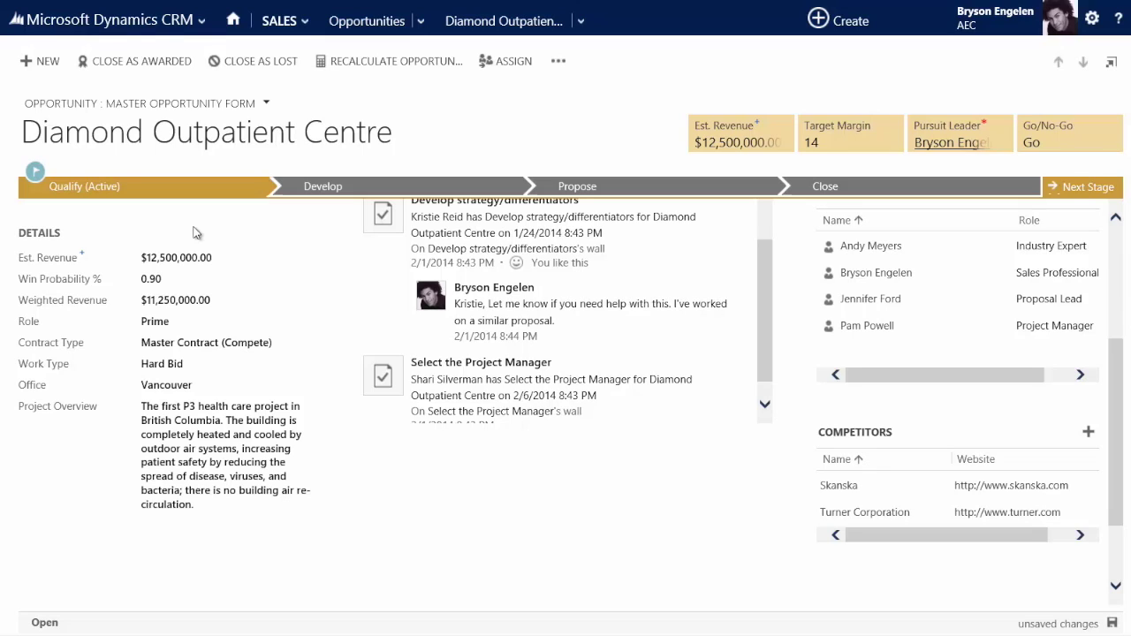
key(ctrl+s)
- Set the opportunity's Client Type to Airport Authority in the Summary section
scroll(1115, 302, up, 1)
scroll(1115, 302, up, 3)
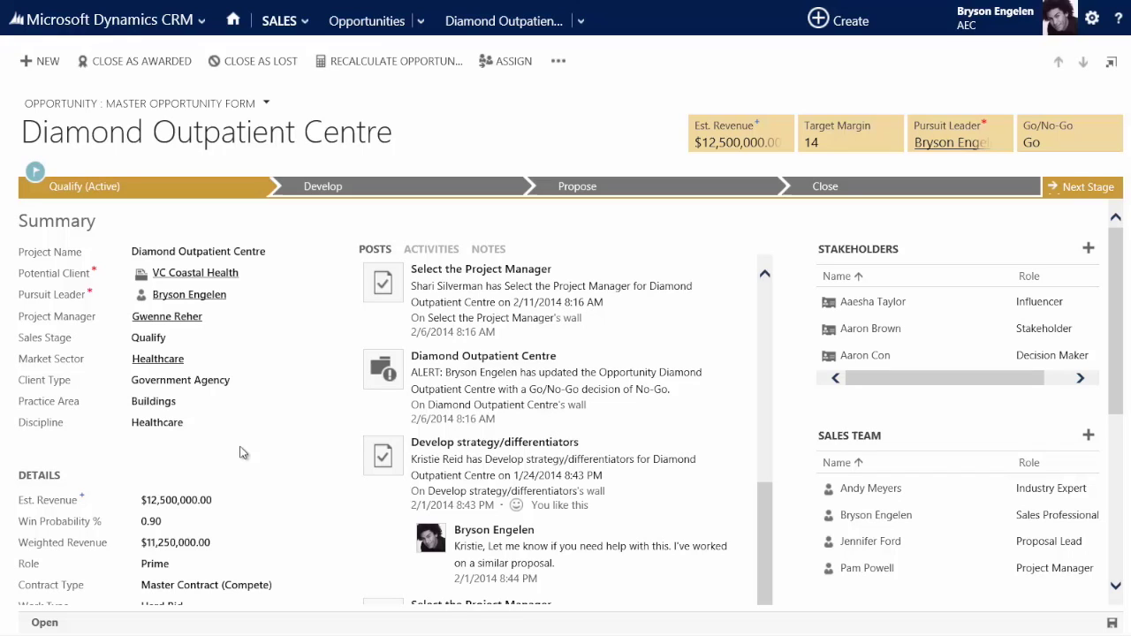
click(251, 382)
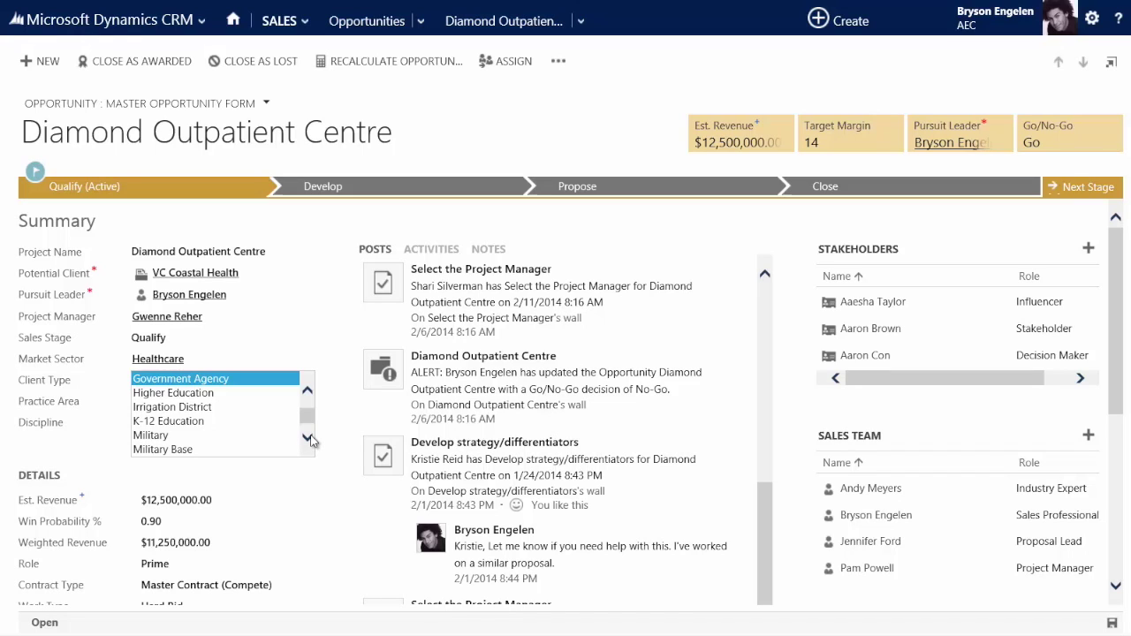
drag(307, 413, 308, 402)
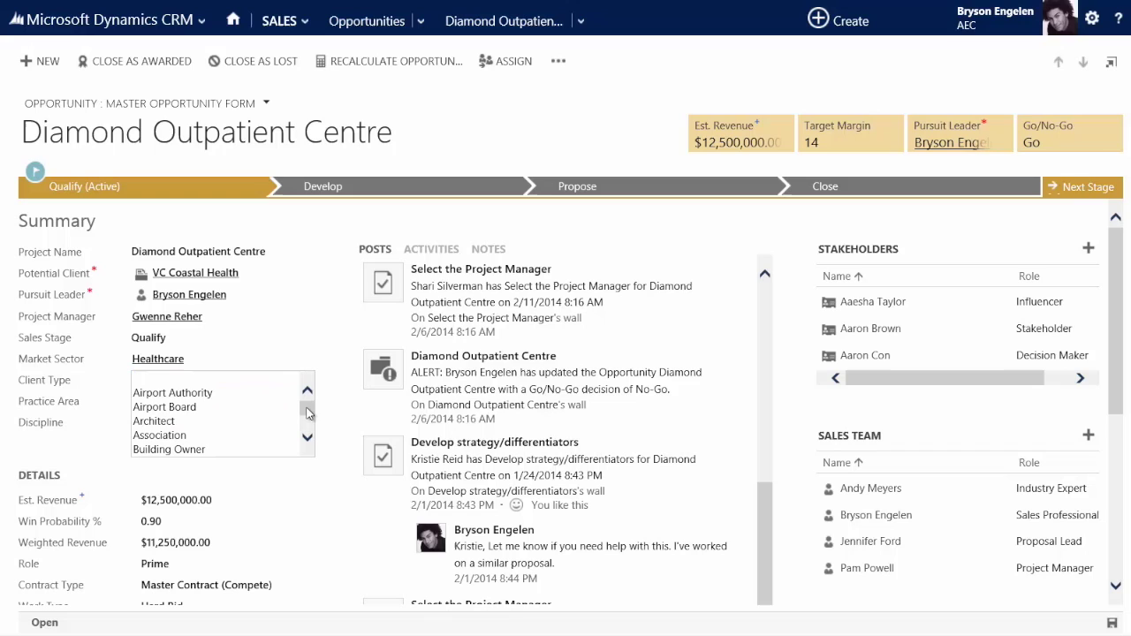
click(173, 394)
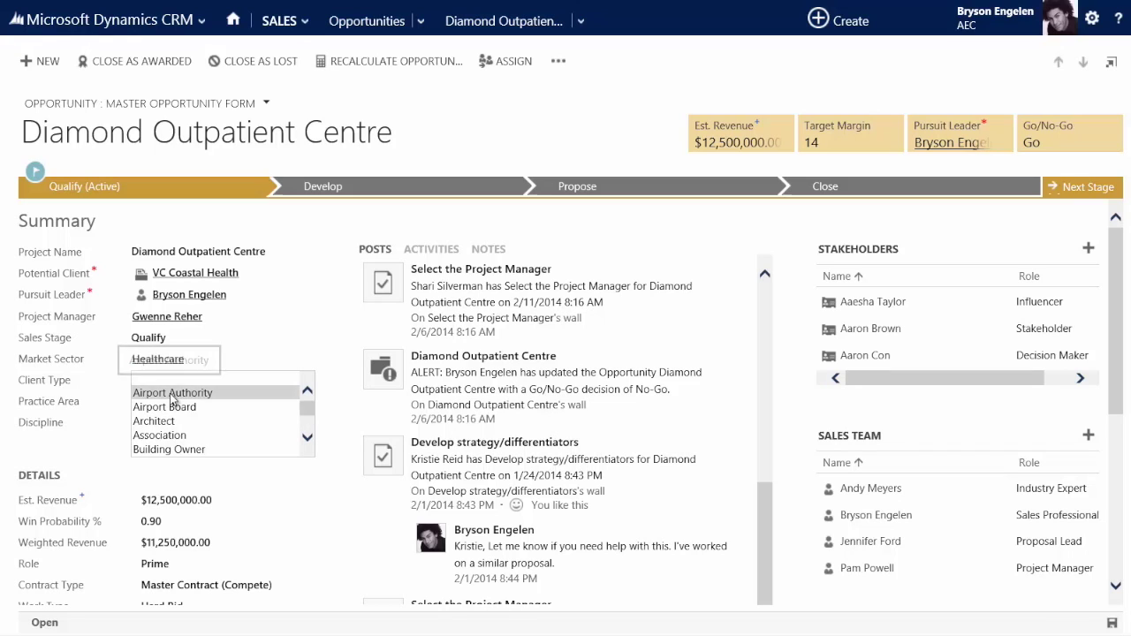
- Examine the Practice Area options offered for the Airport Authority client type
click(202, 404)
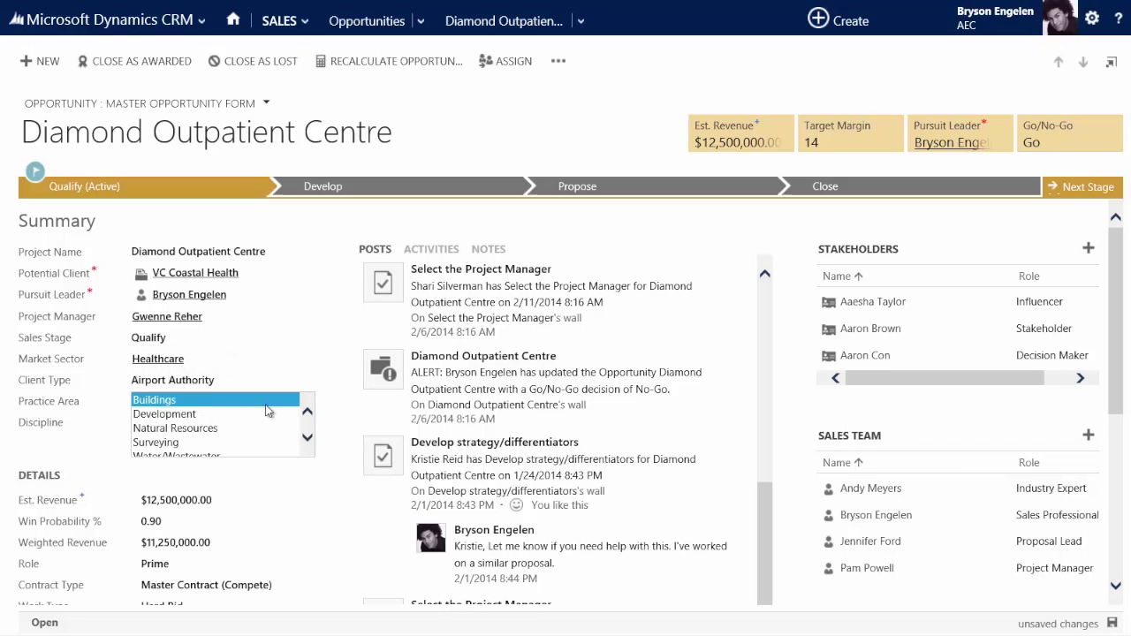
click(308, 440)
click(308, 440)
click(307, 439)
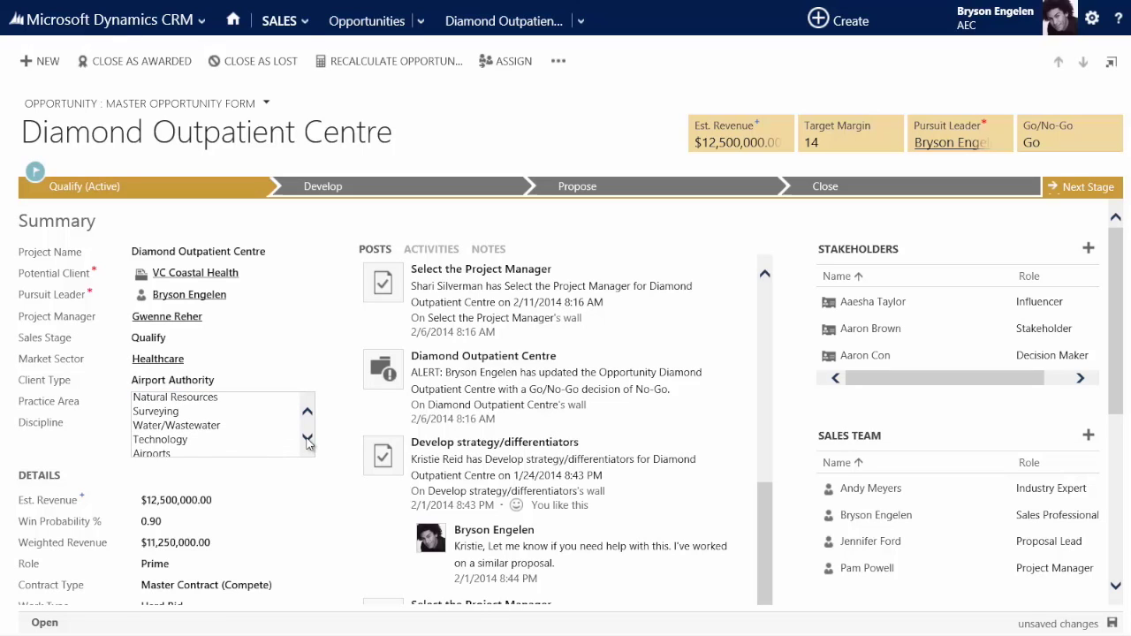
click(308, 440)
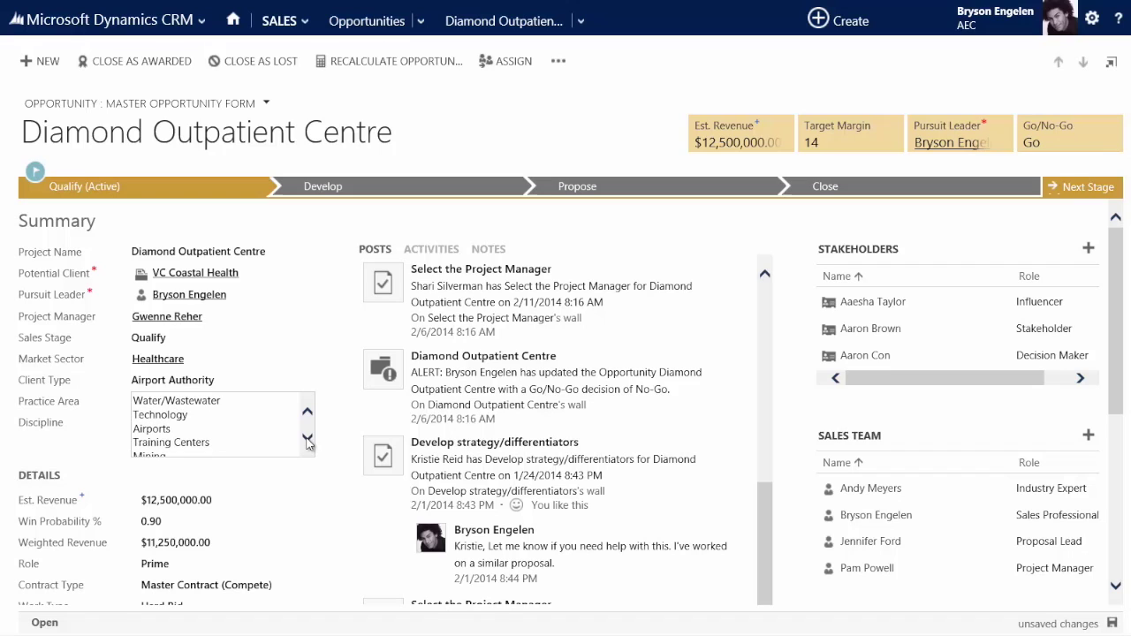
- Set the opportunity's Client Type back to Government Agency
click(245, 381)
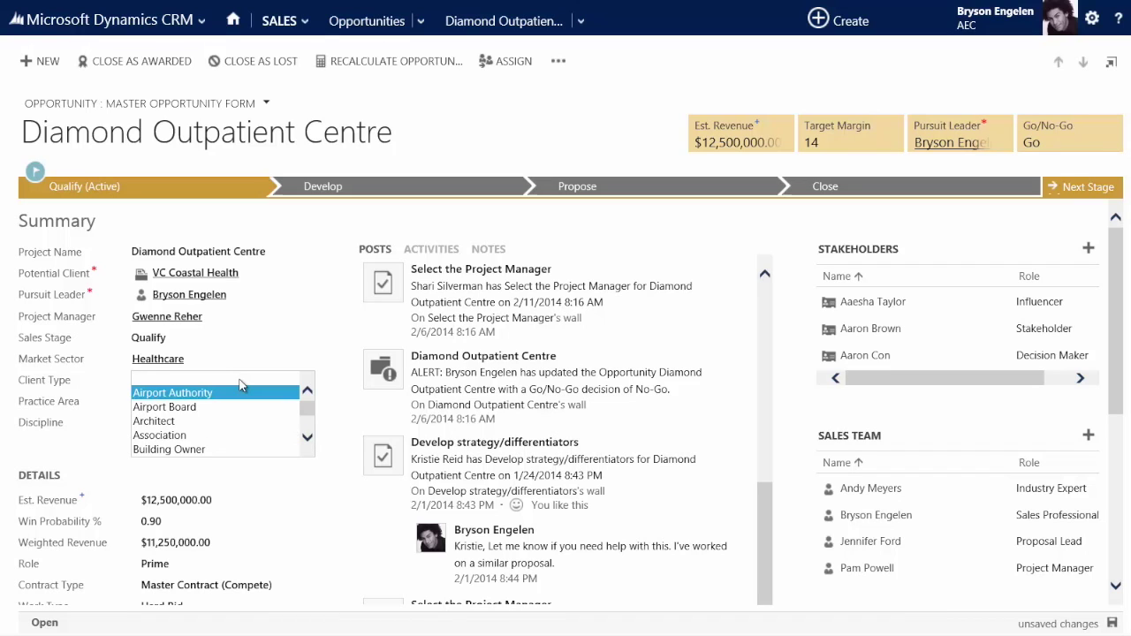
click(307, 439)
click(308, 439)
click(307, 439)
click(308, 439)
click(307, 439)
click(308, 439)
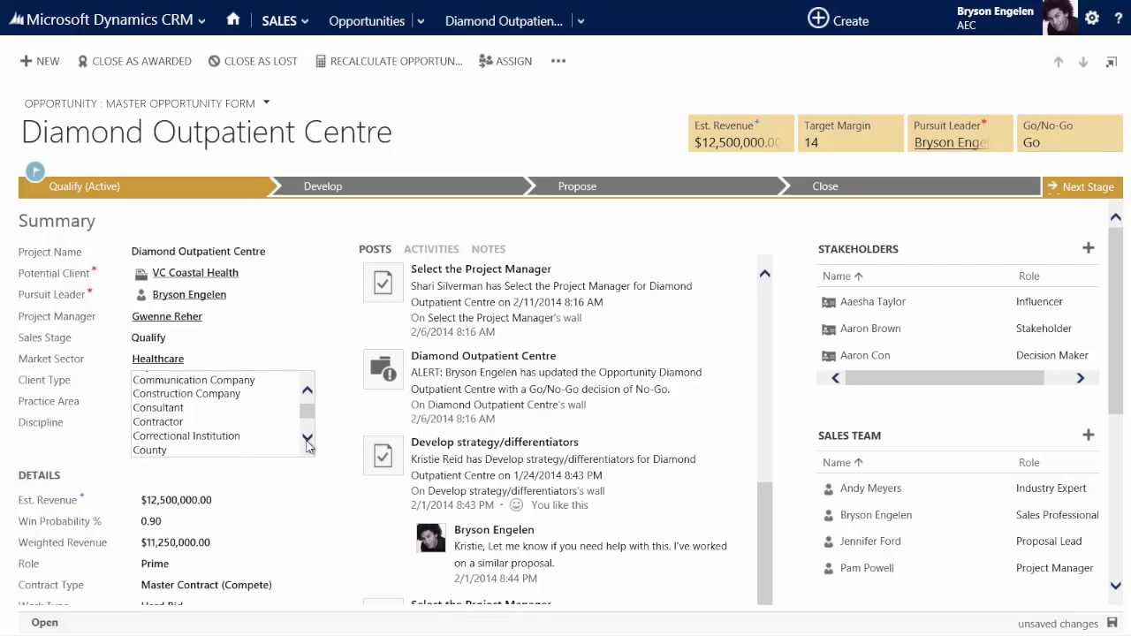
click(307, 439)
click(308, 439)
click(307, 439)
click(307, 439)
click(307, 439)
click(307, 439)
click(308, 439)
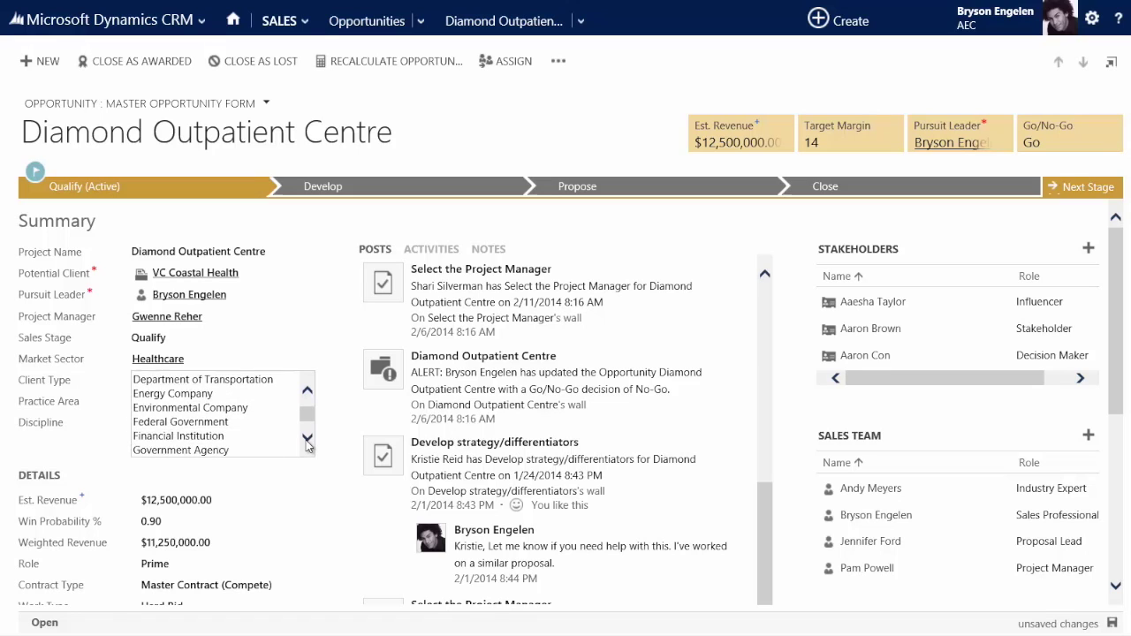
click(307, 439)
click(308, 440)
click(307, 440)
click(307, 439)
click(212, 395)
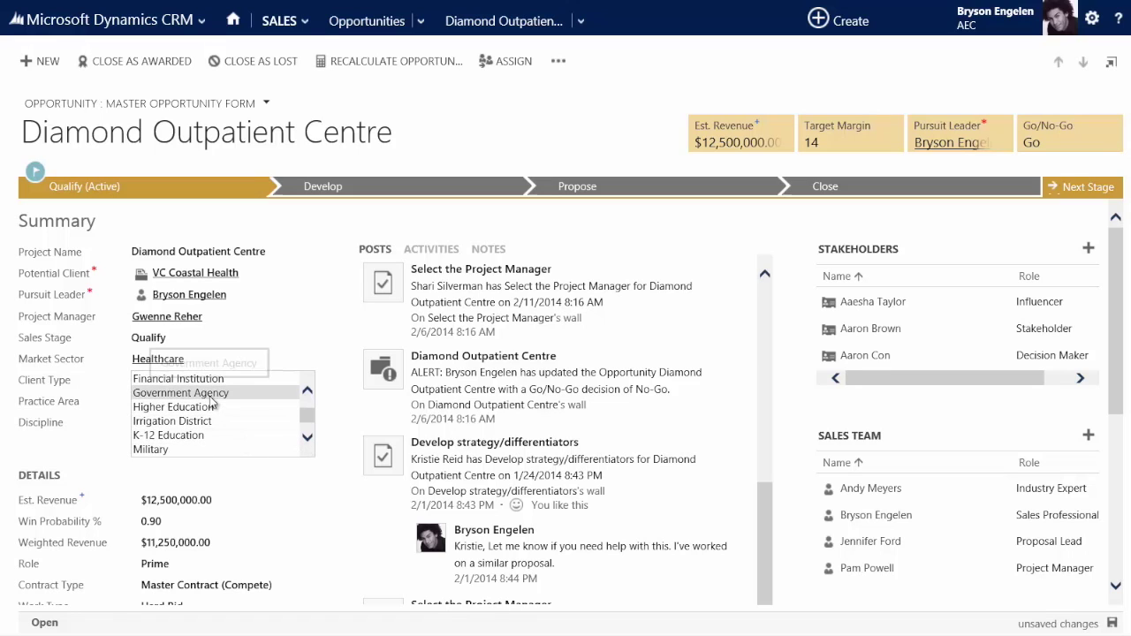
click(209, 396)
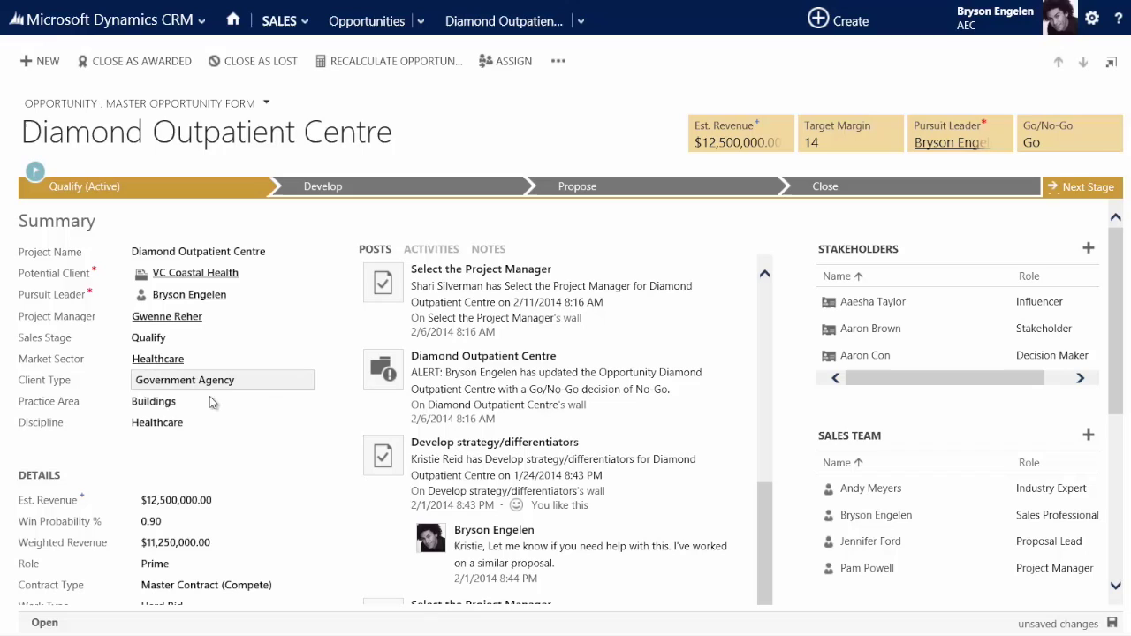
- Examine the Practice Area options offered for the Government Agency client type, leaving the selection as it is
click(203, 405)
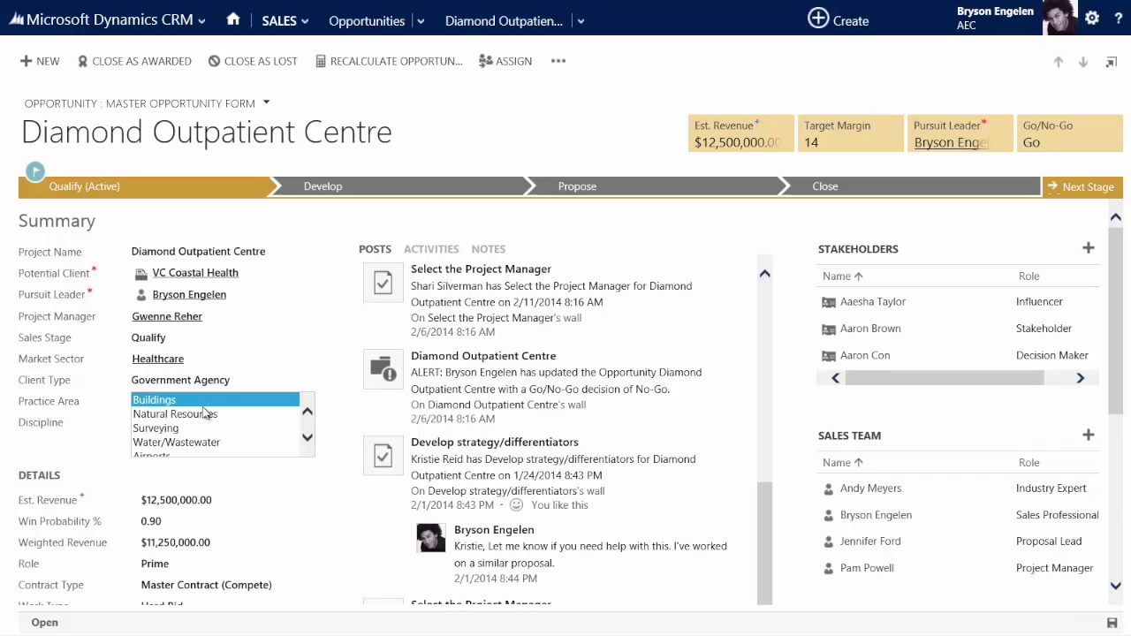
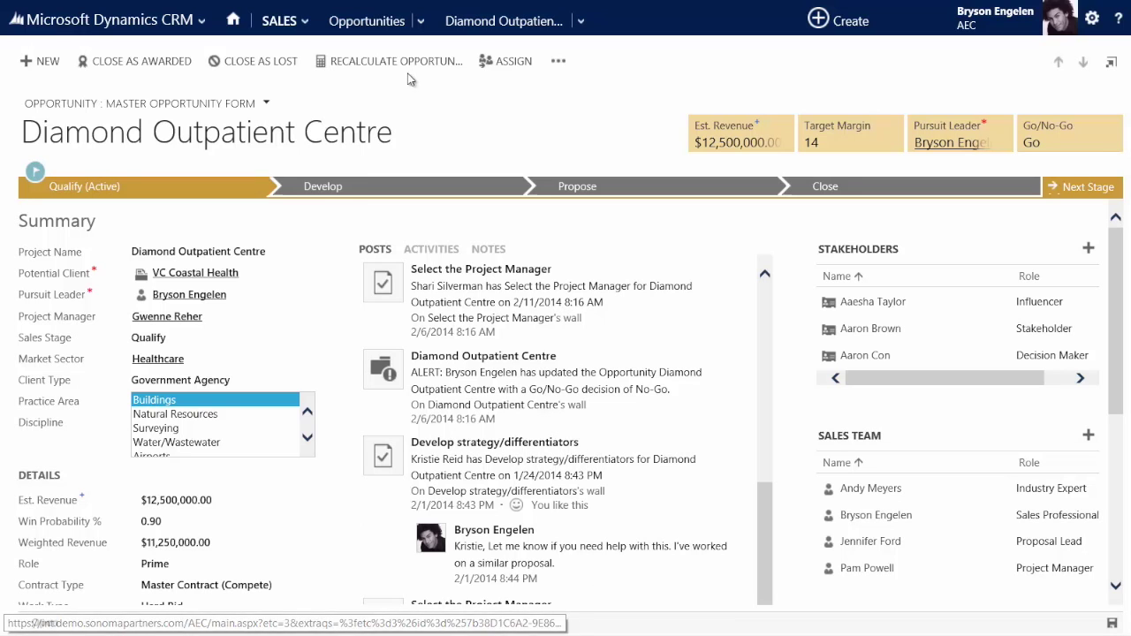
click(441, 113)
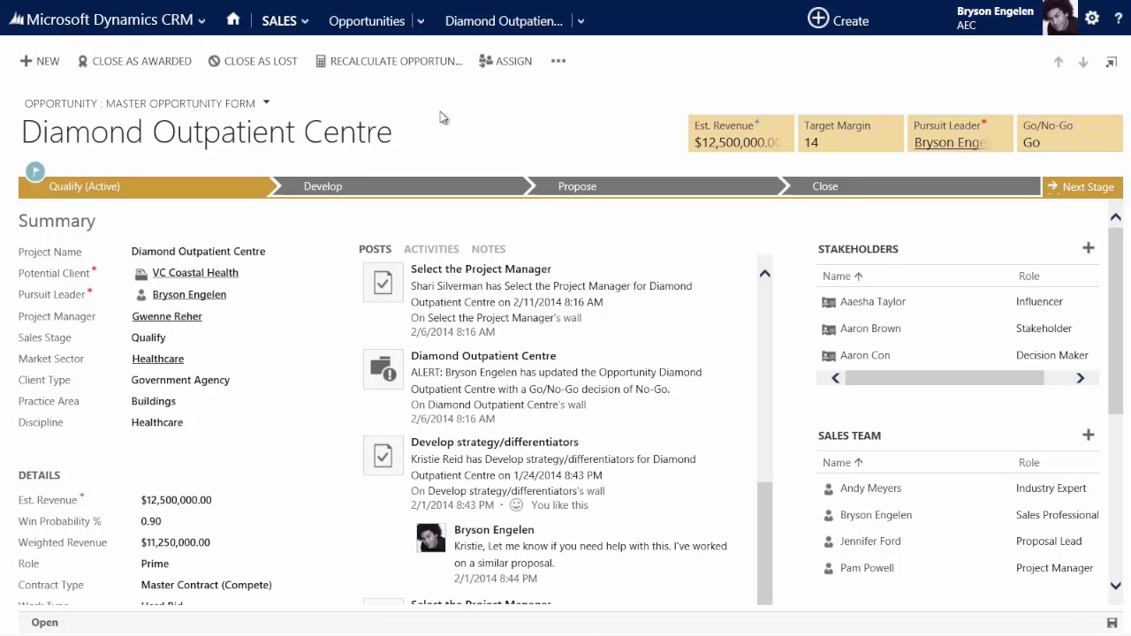
key(alt+Tab)
key(alt+Tab)
key(alt+Tab)
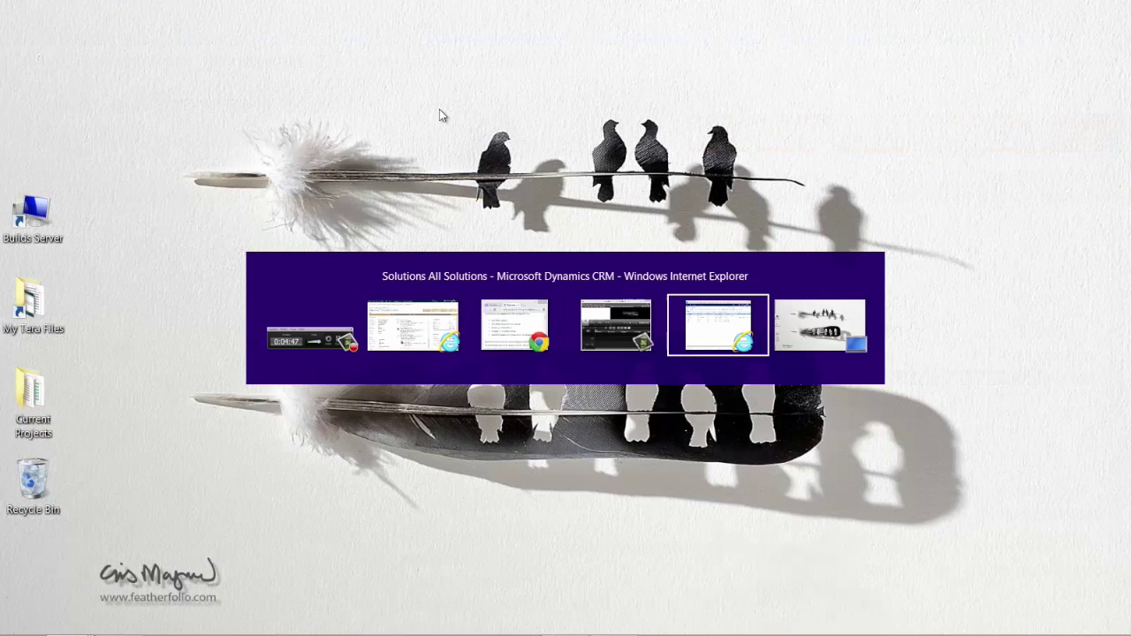
key(alt+Tab)
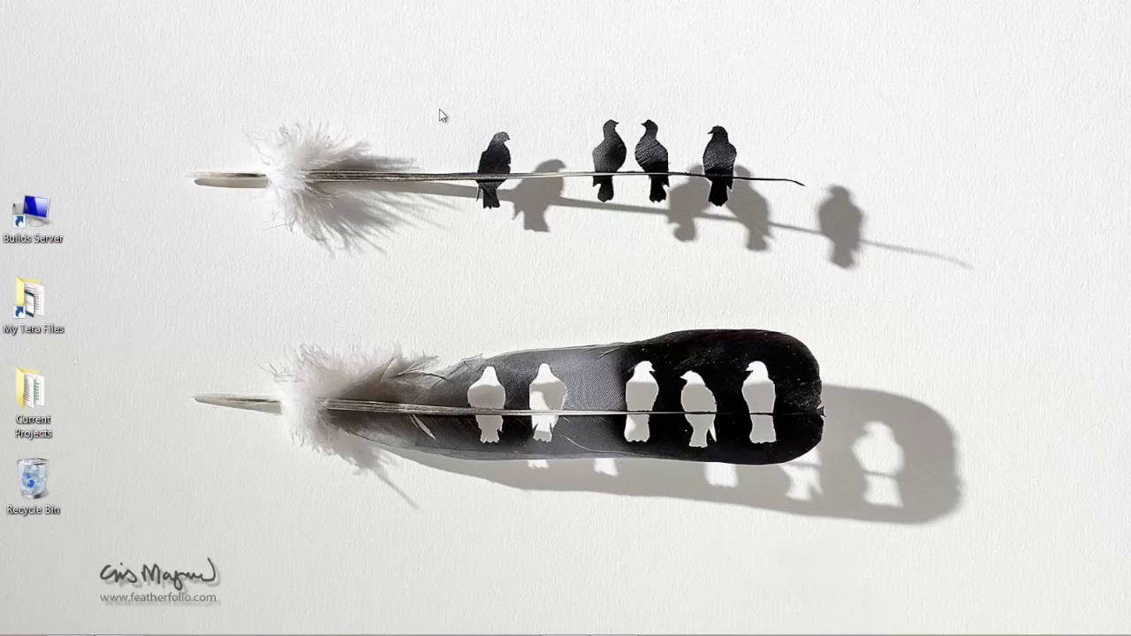
key(alt+Tab)
key(alt+Tab)
key(alt+Tab)
key(alt+Tab)
key(alt+Tab)
key(alt+Tab)
key(alt+Tab)
key(alt+Tab)
key(alt+Tab)
key(alt+Tab)
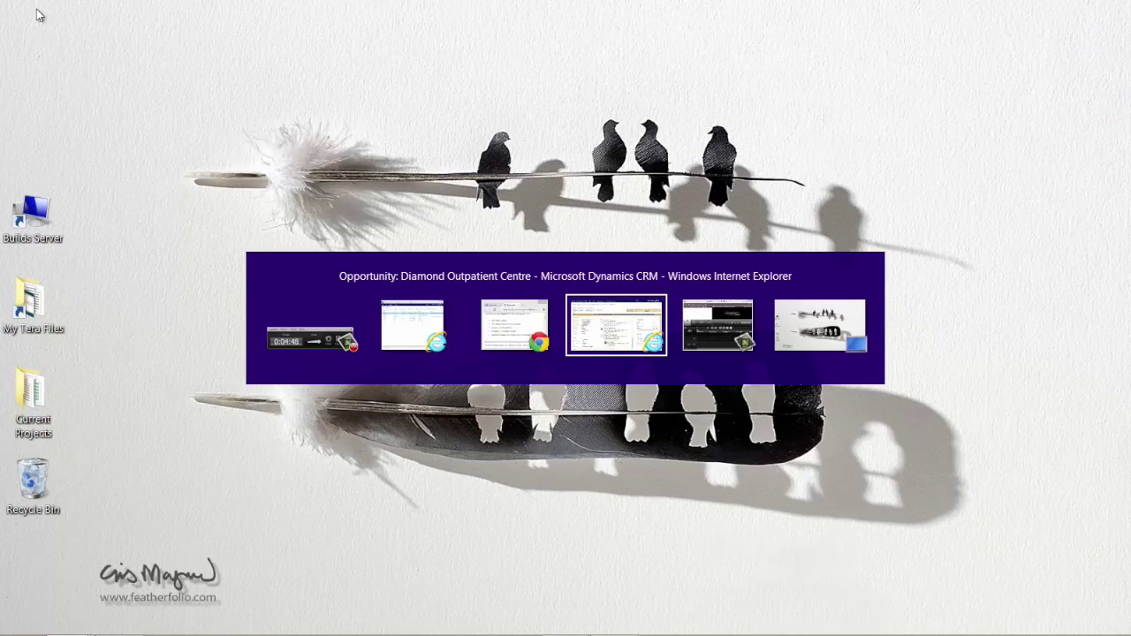
key(alt+Tab)
key(alt+Tab)
key(alt+Tab)
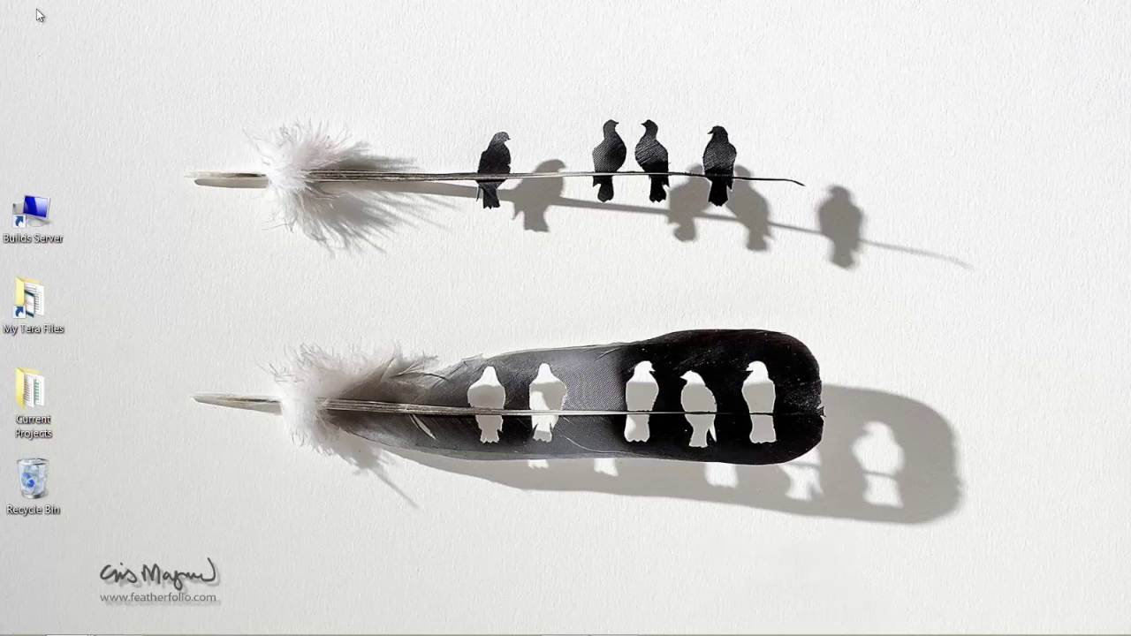
key(alt+Tab)
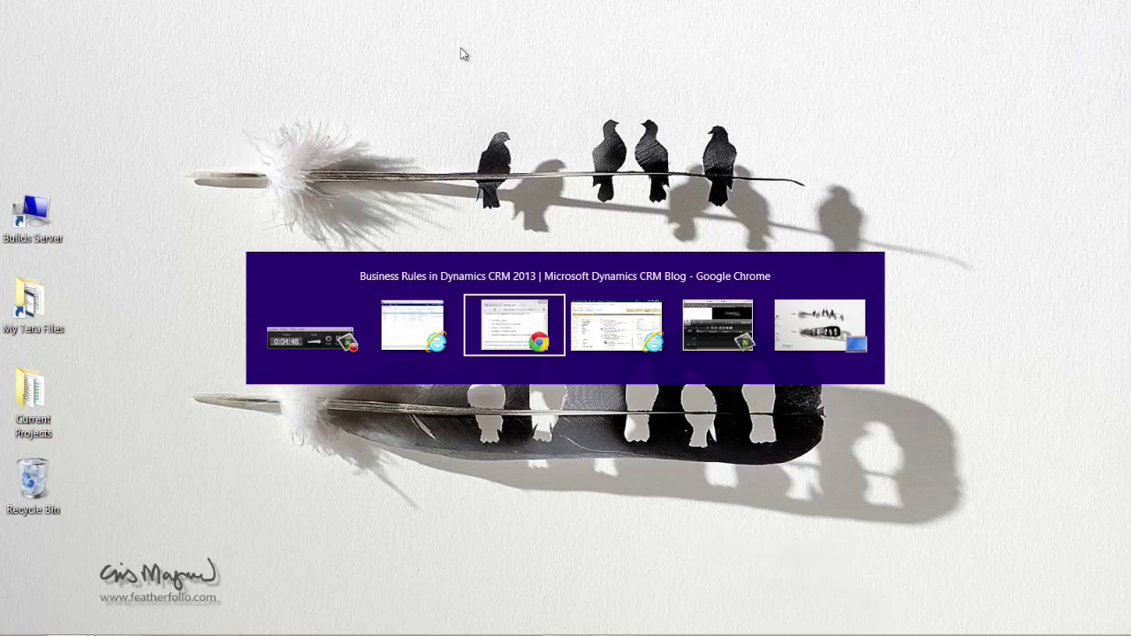
key(alt+Tab)
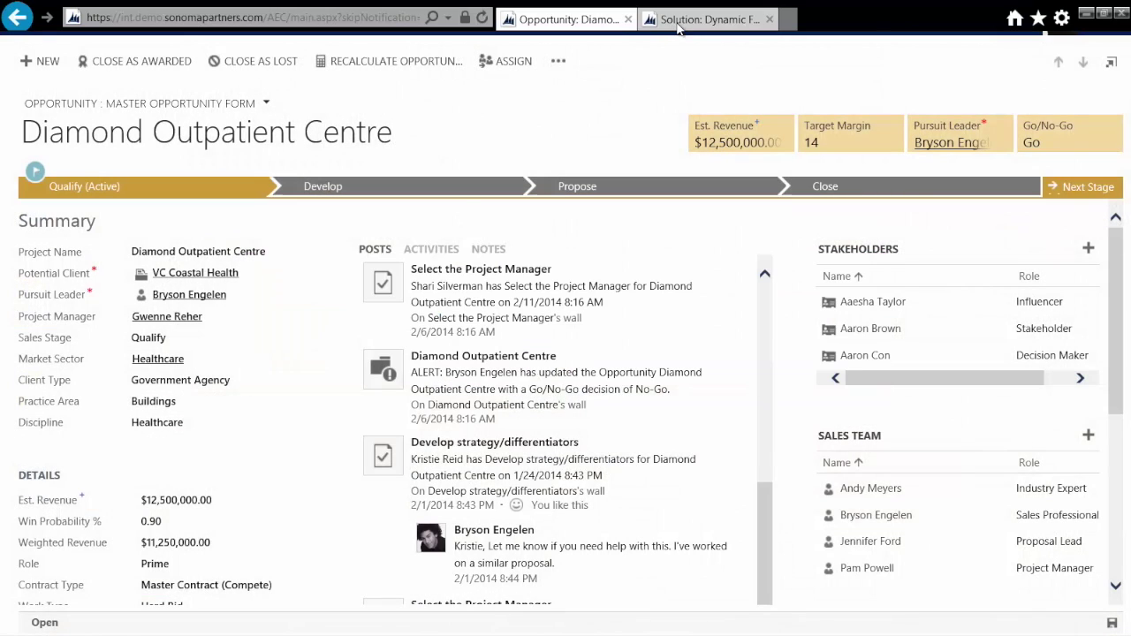
- Switch to the Dynamic Forms solution configuration and examine the conditions and hide actions of the Go/No-Go Form Changes rule
click(678, 26)
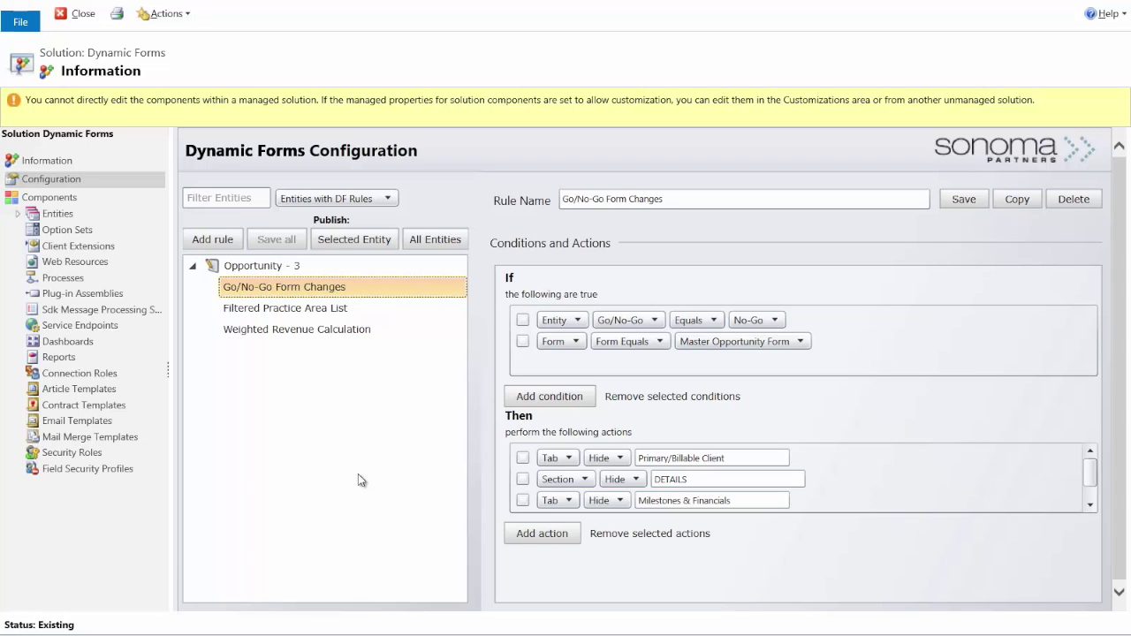
click(691, 203)
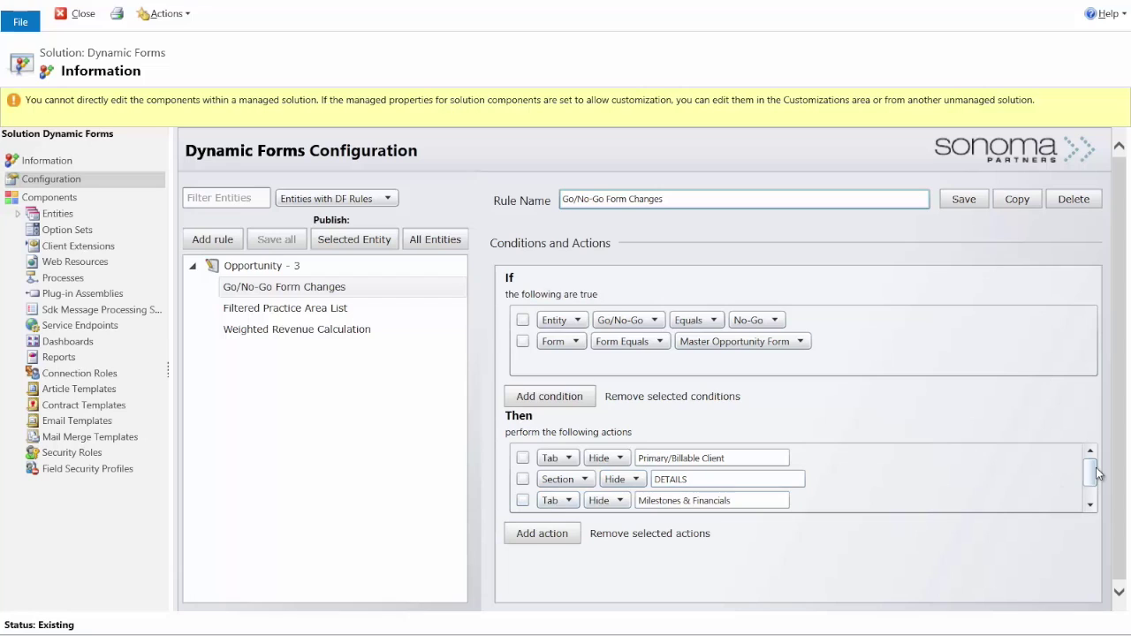
click(1091, 506)
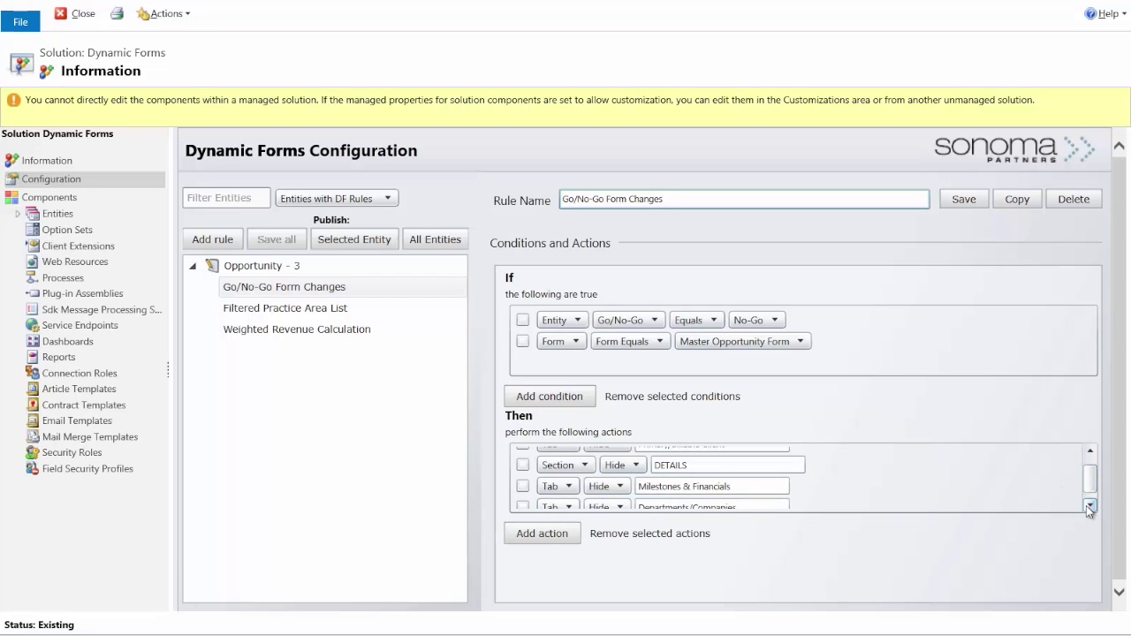
click(1090, 506)
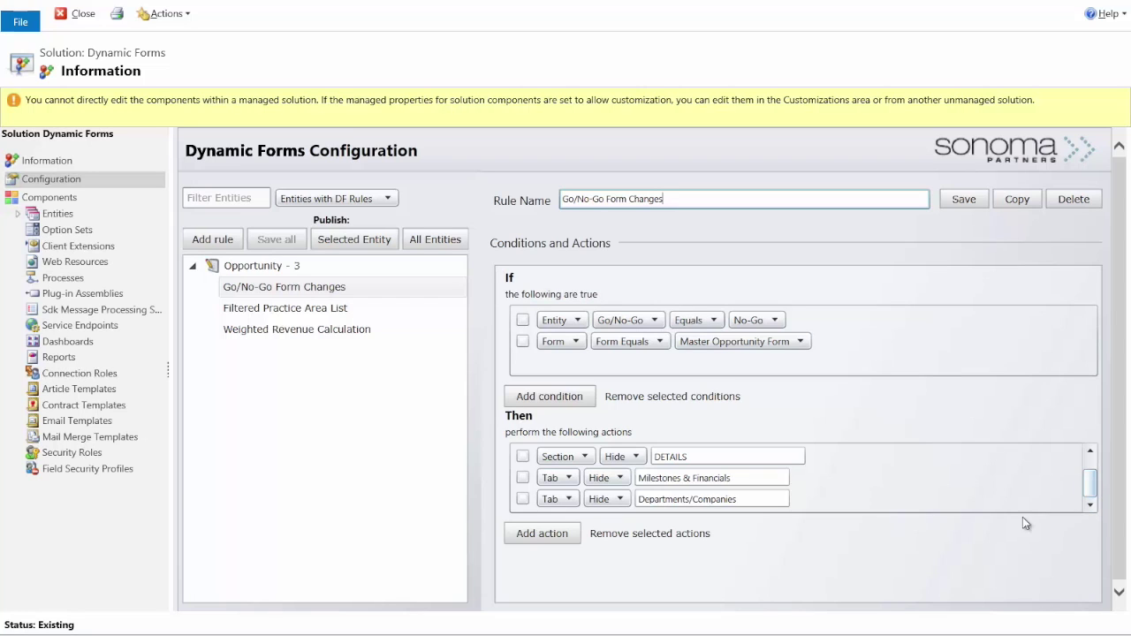
- Open the Weighted Revenue Calculation rule and examine the types available for its condition and its action, leaving both as they are
click(407, 328)
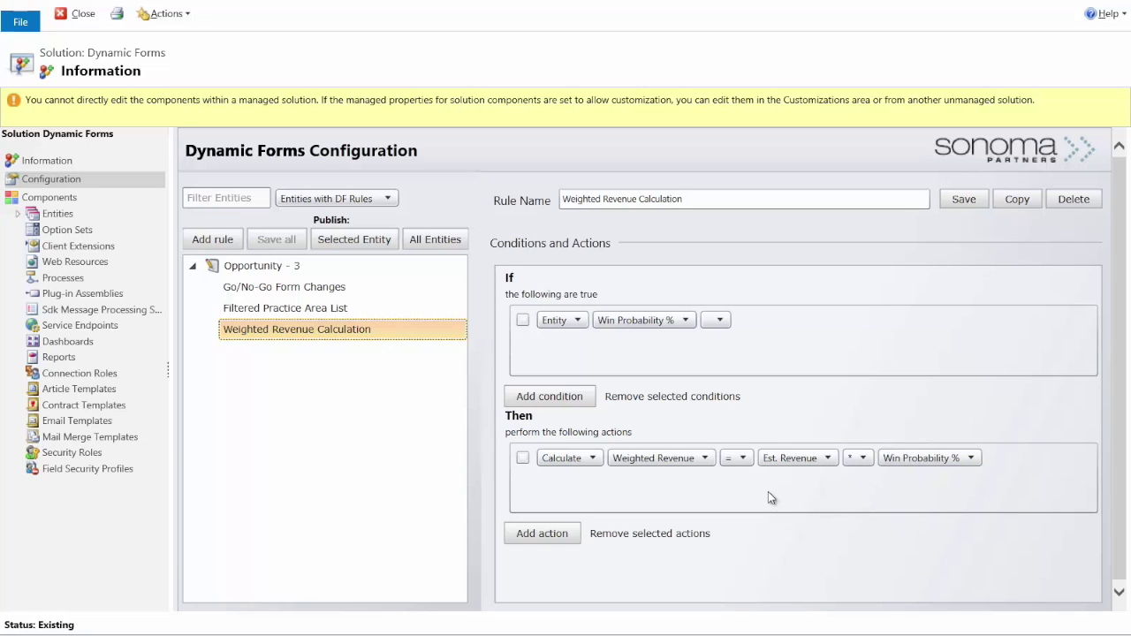
click(576, 322)
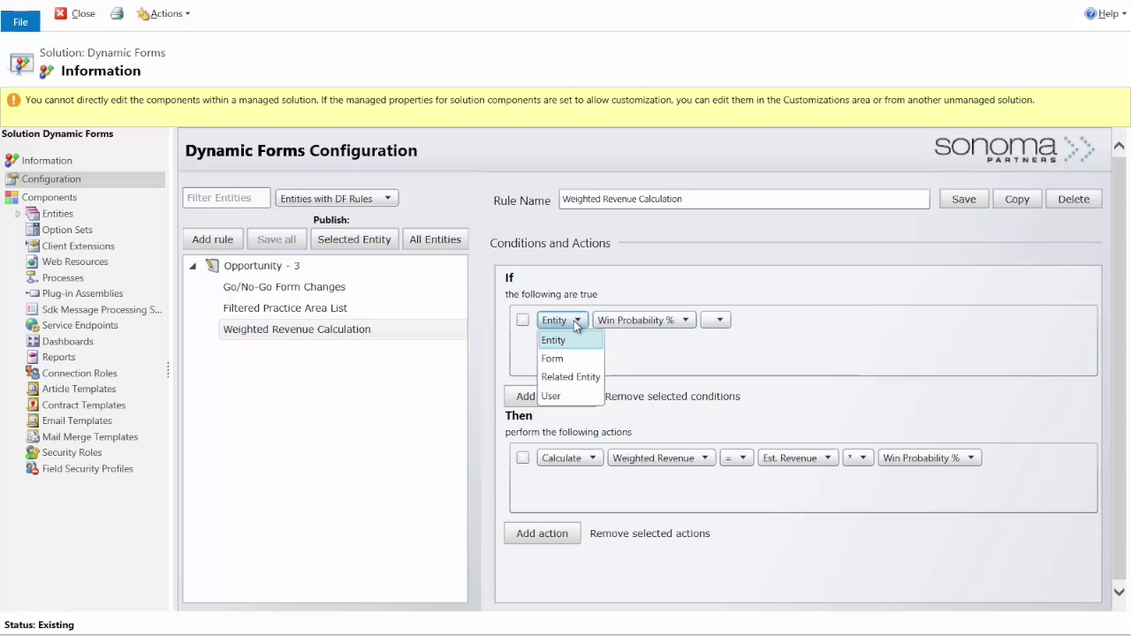
click(690, 352)
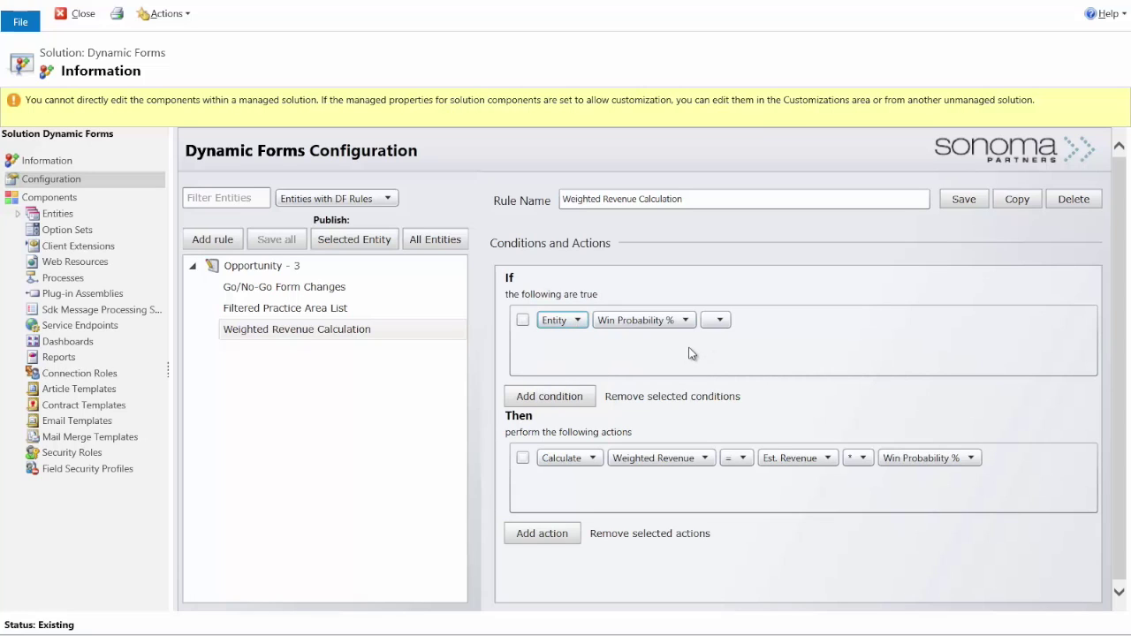
click(594, 459)
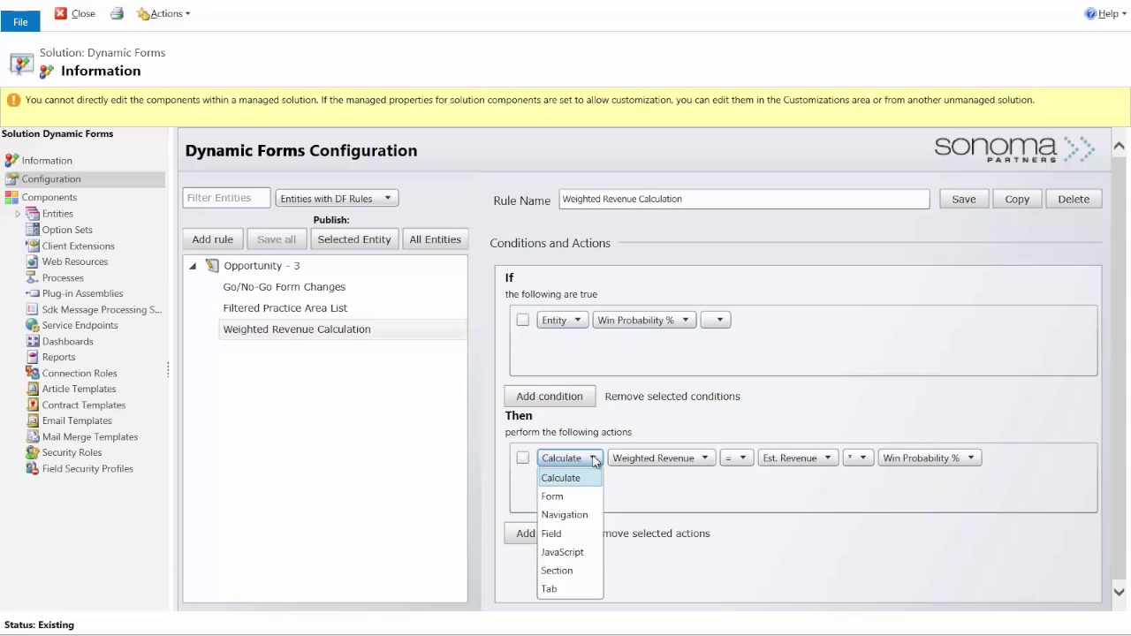